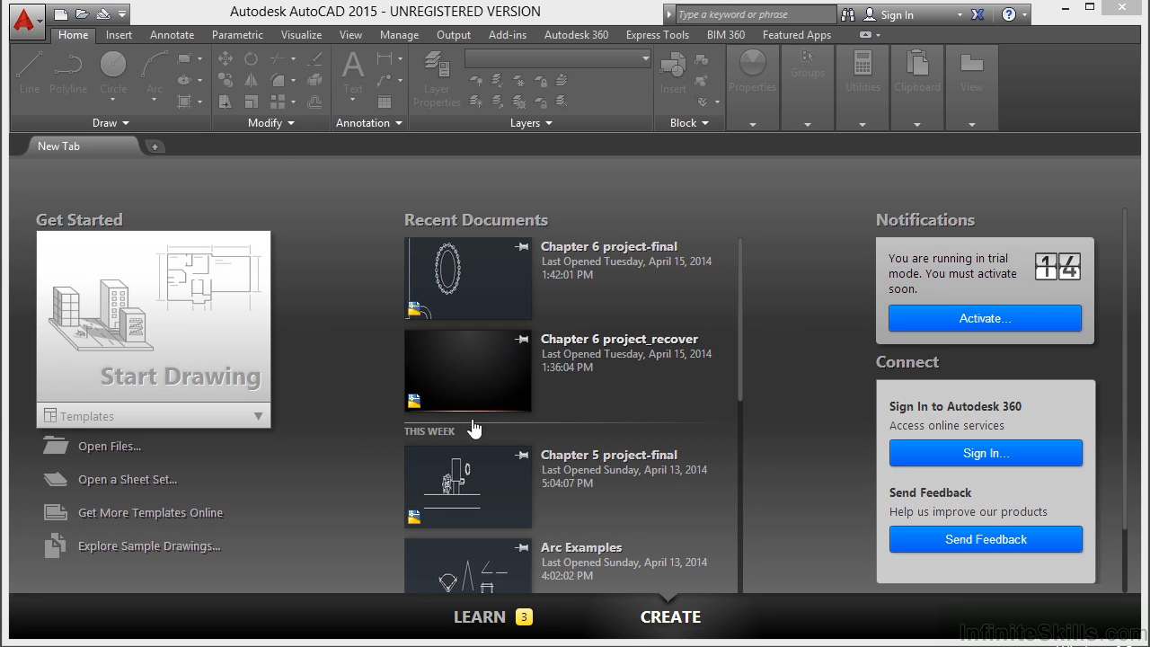
Open the drawing blocks_and_tables_-_imperial.dwg from folder 07 of the Projects directory
{"action": "left_click", "coordinate": [109, 448]}
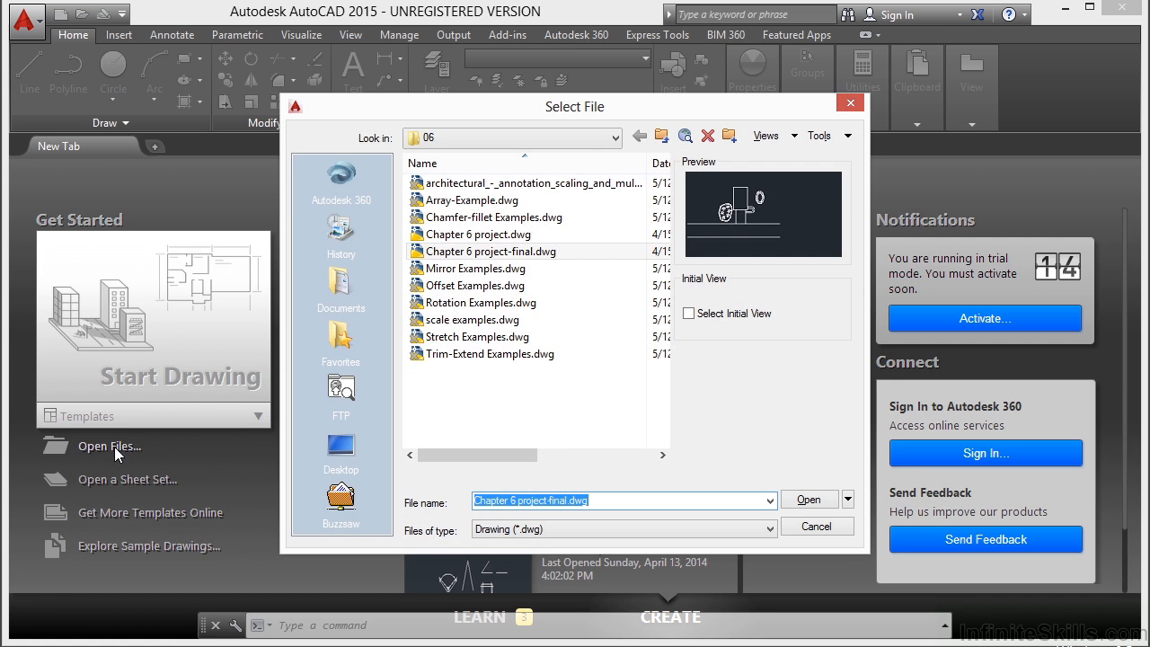
{"action": "left_click", "coordinate": [615, 138]}
{"action": "left_click", "coordinate": [553, 271]}
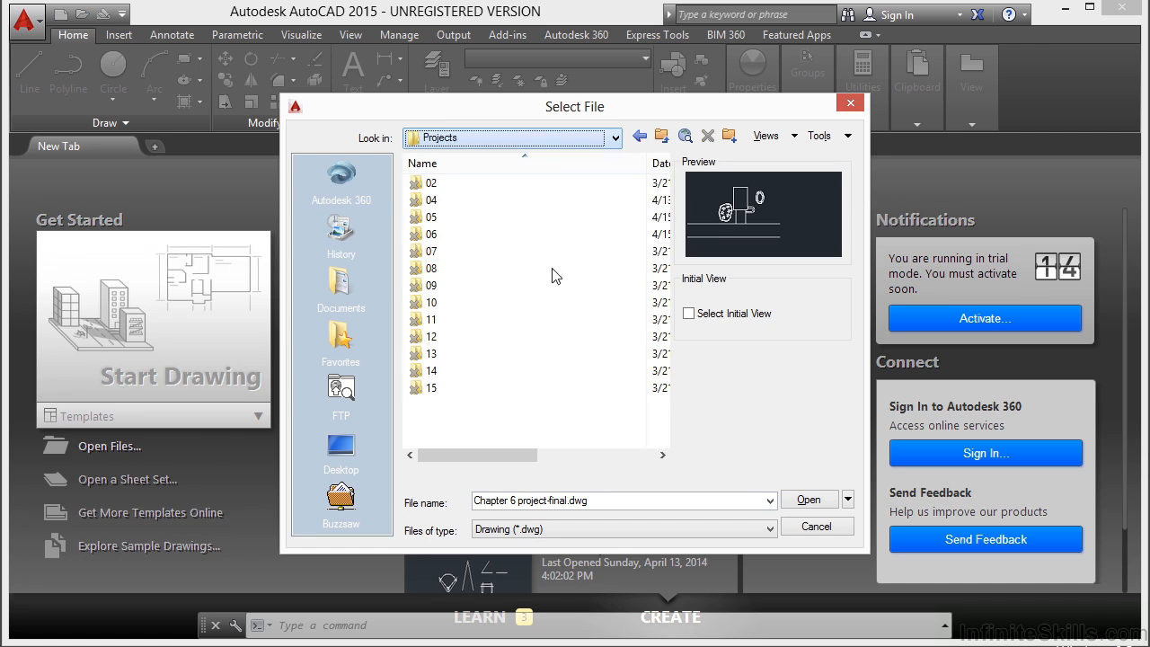
{"action": "left_click", "coordinate": [447, 255]}
{"action": "double_click", "coordinate": [448, 255]}
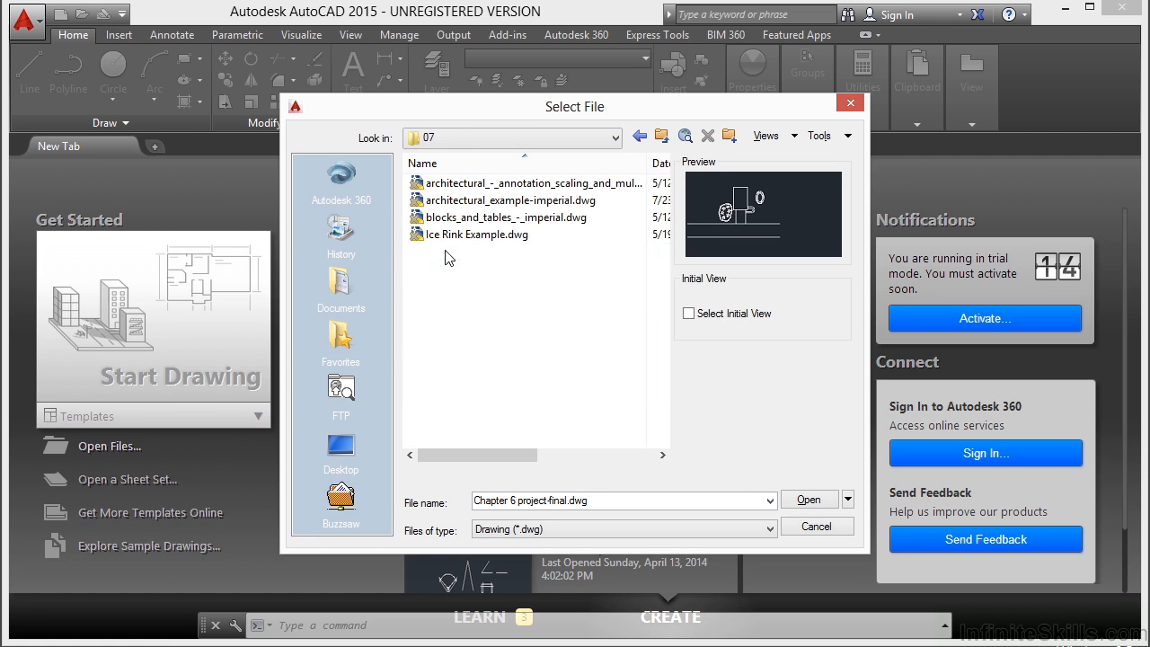
{"action": "double_click", "coordinate": [503, 218]}
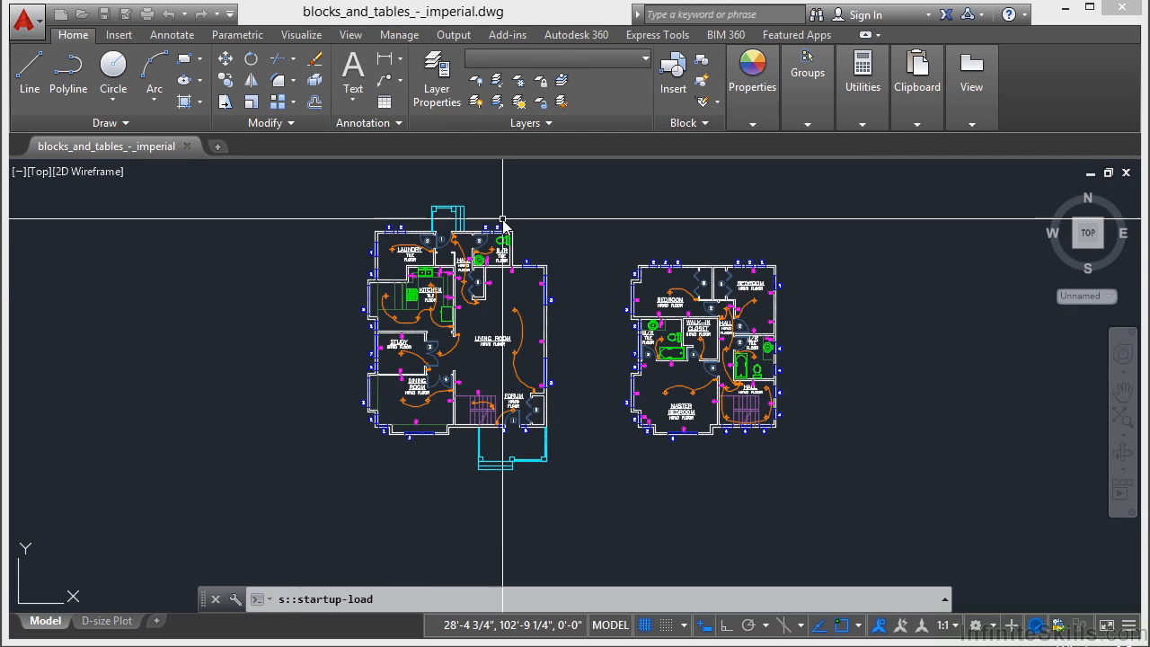
Inspect the upper living room lighting arc in the Properties palette, then deselect it and close the palette
{"action": "scroll", "coordinate": [428, 247], "scroll_direction": "up", "scroll_amount": 4}
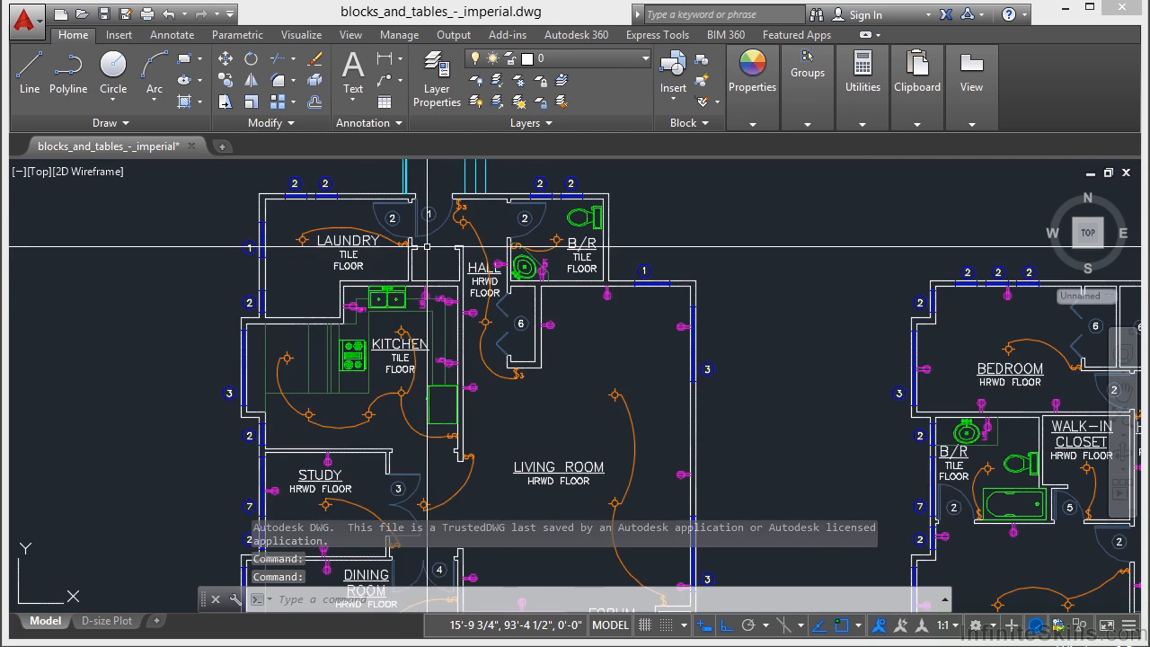
{"action": "scroll", "coordinate": [355, 252], "scroll_direction": "up", "scroll_amount": 2}
{"action": "middle_click_drag", "start_coordinate": [374, 374], "coordinate": [353, 271]}
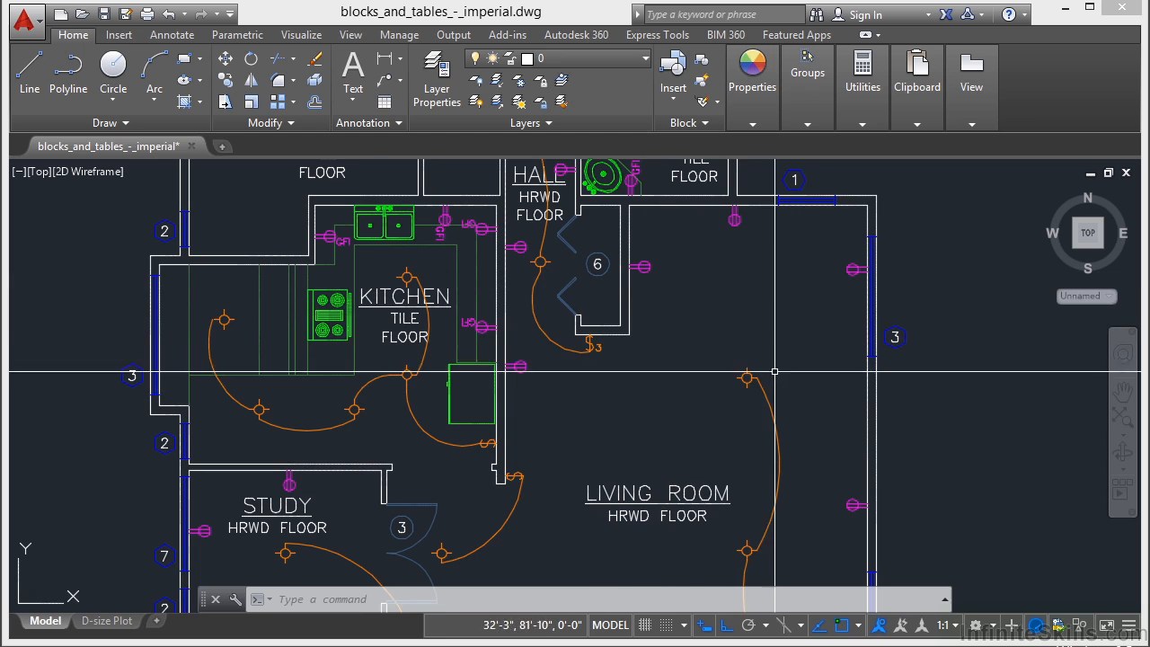
{"action": "scroll", "coordinate": [642, 380], "scroll_direction": "down", "scroll_amount": 6}
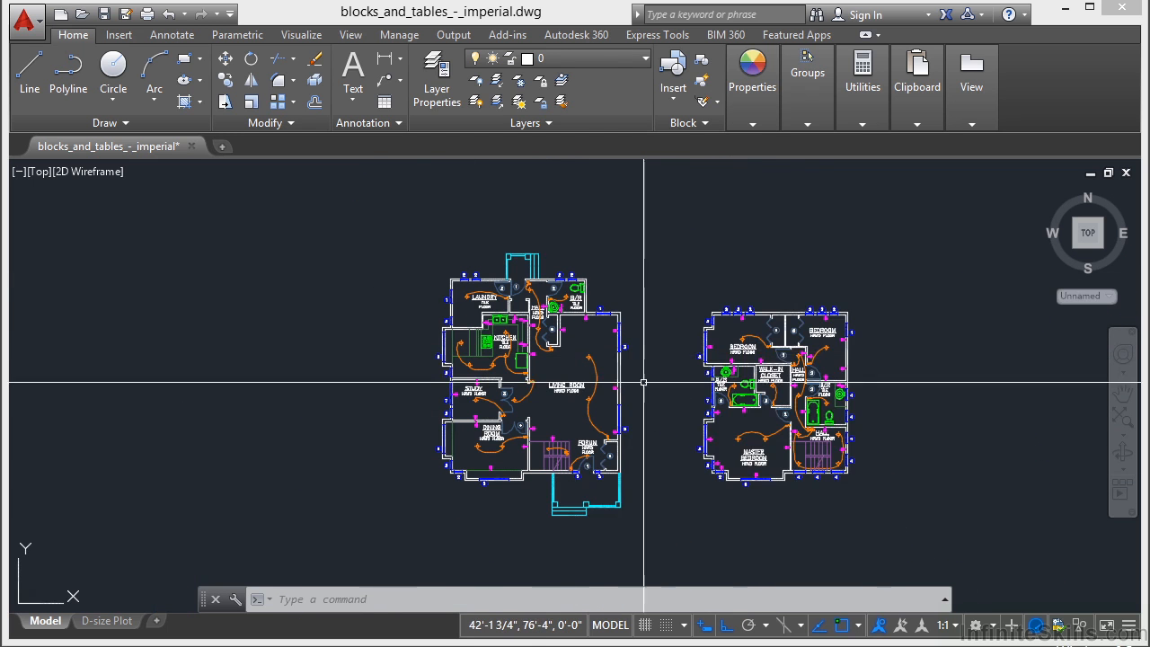
{"action": "middle_click_drag", "start_coordinate": [637, 381], "coordinate": [545, 387]}
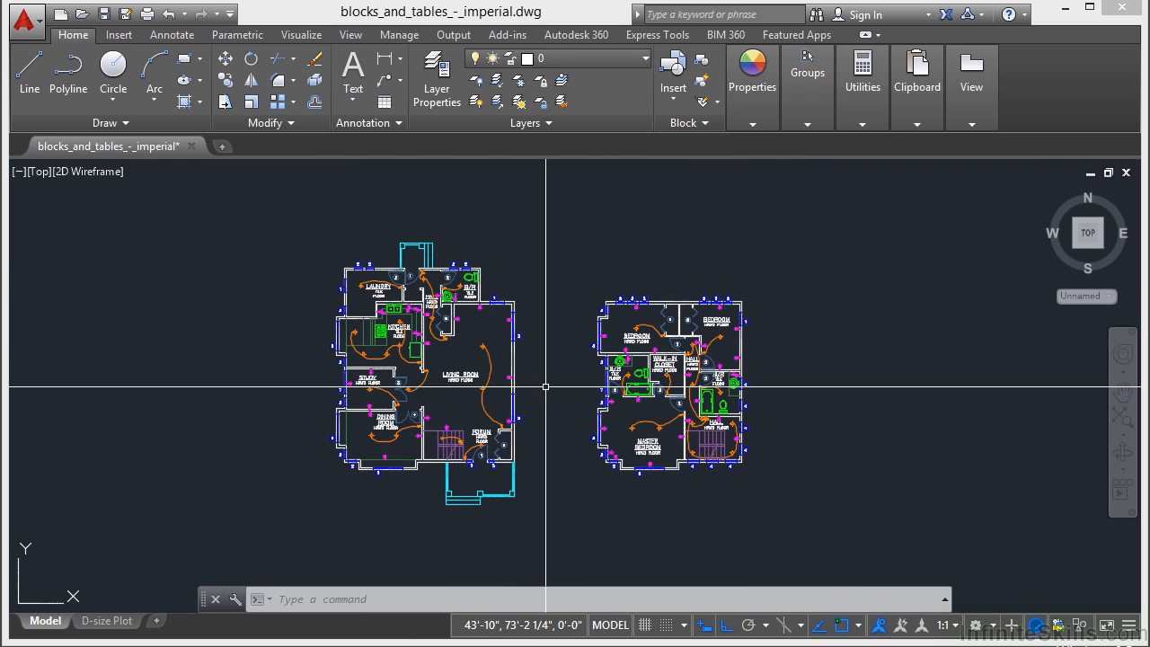
{"action": "mouse_move", "coordinate": [482, 388]}
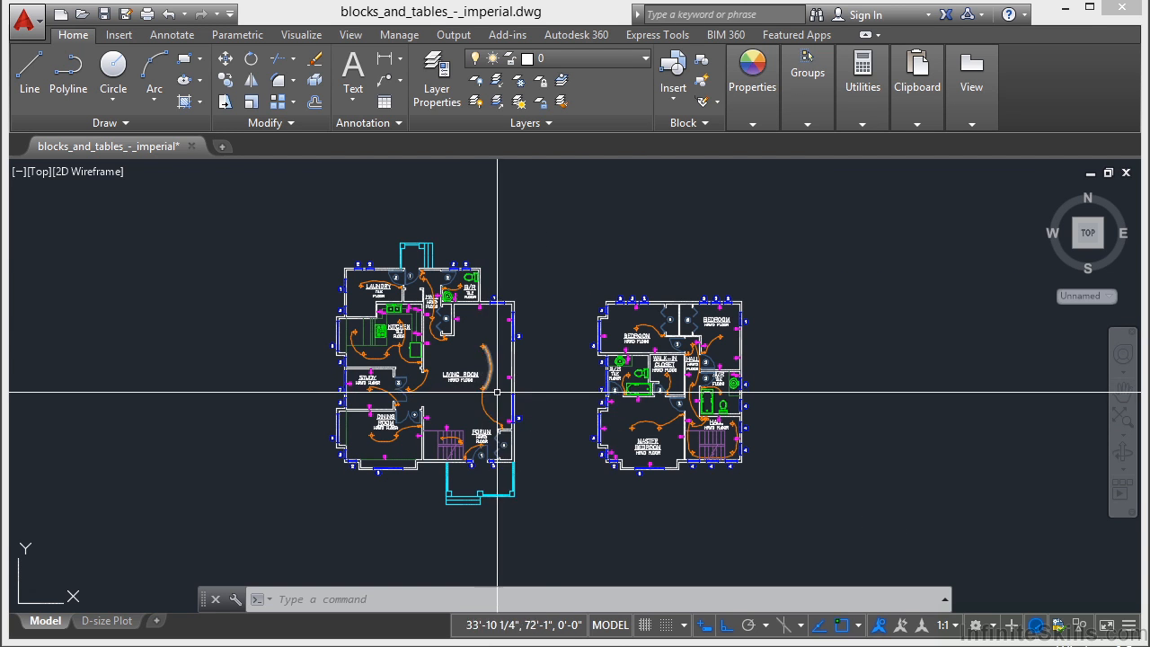
{"action": "key", "text": "ctrl+1"}
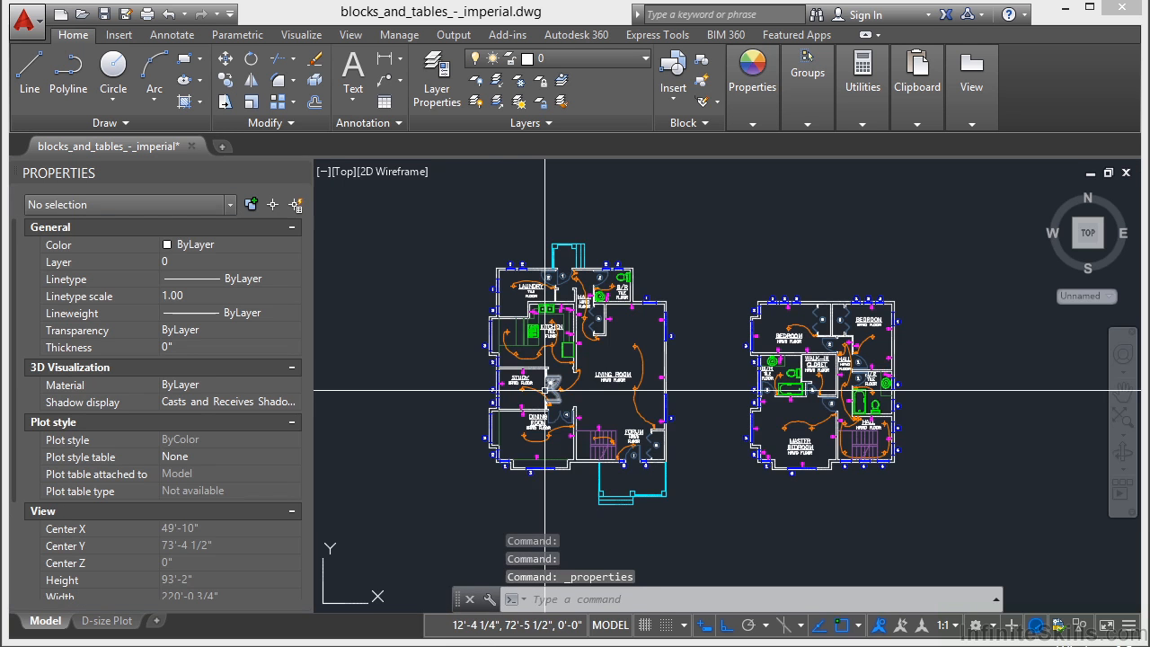
{"action": "scroll", "coordinate": [625, 331], "scroll_direction": "up", "scroll_amount": 3}
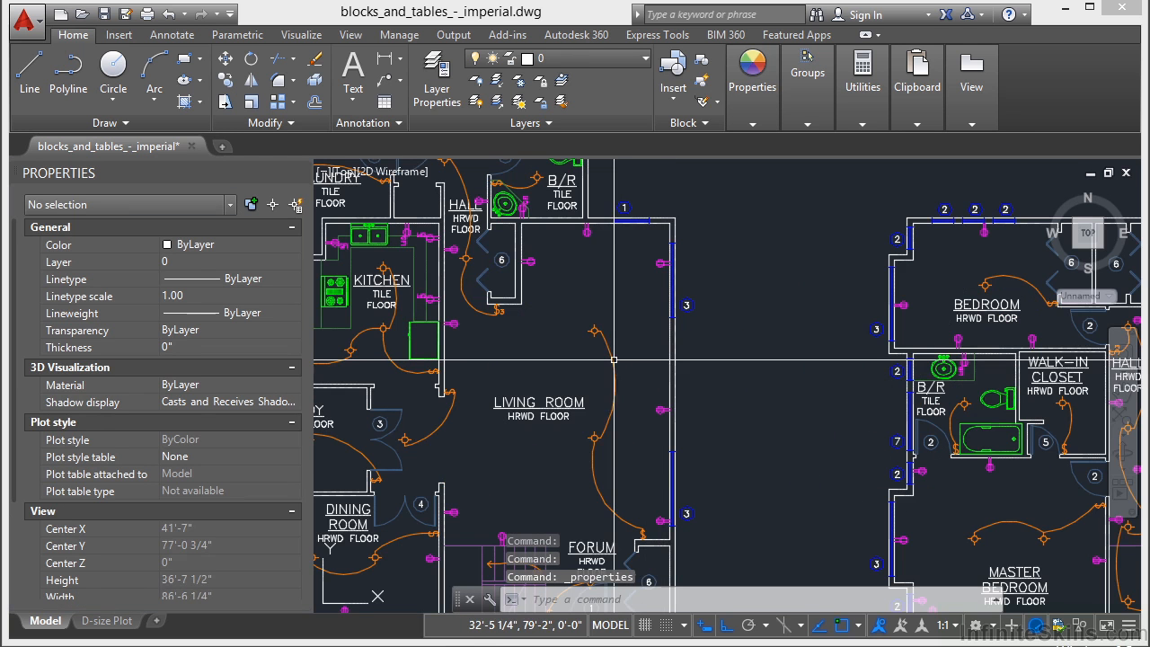
{"action": "left_click", "coordinate": [606, 339]}
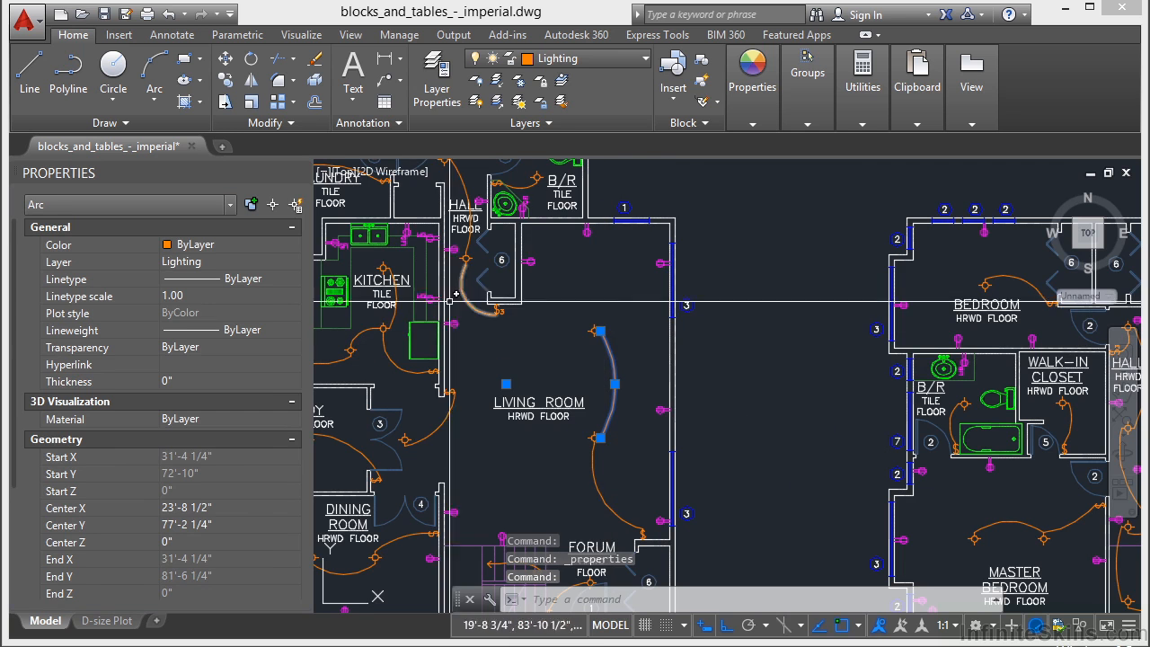
{"action": "key", "text": "Escape"}
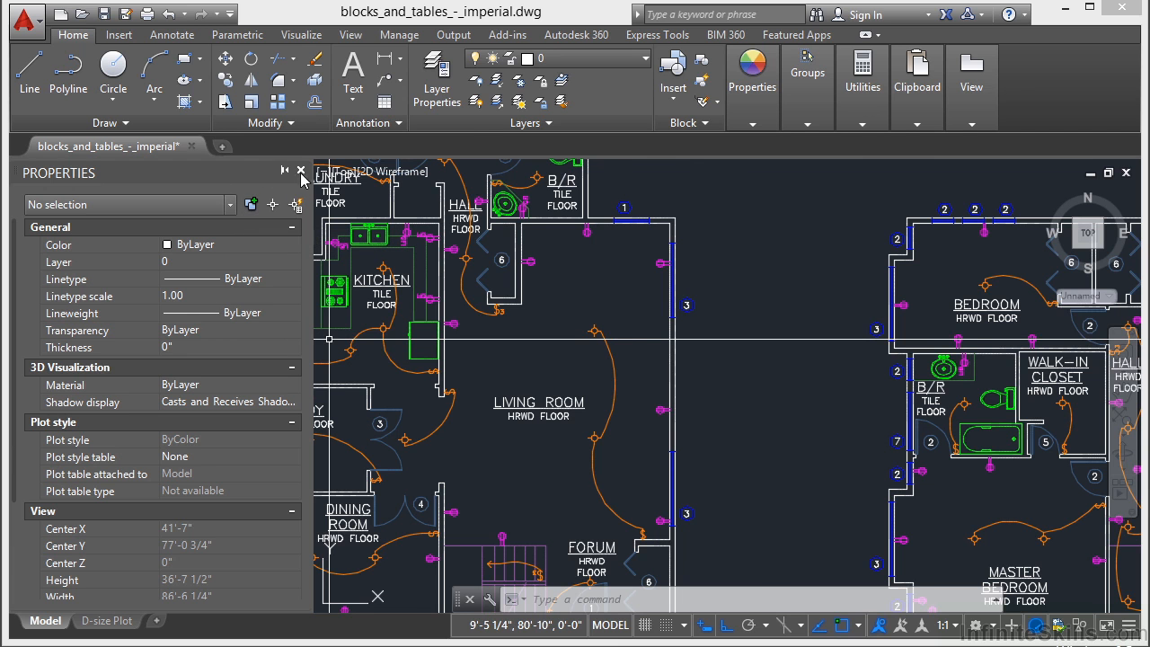
{"action": "left_click", "coordinate": [299, 173]}
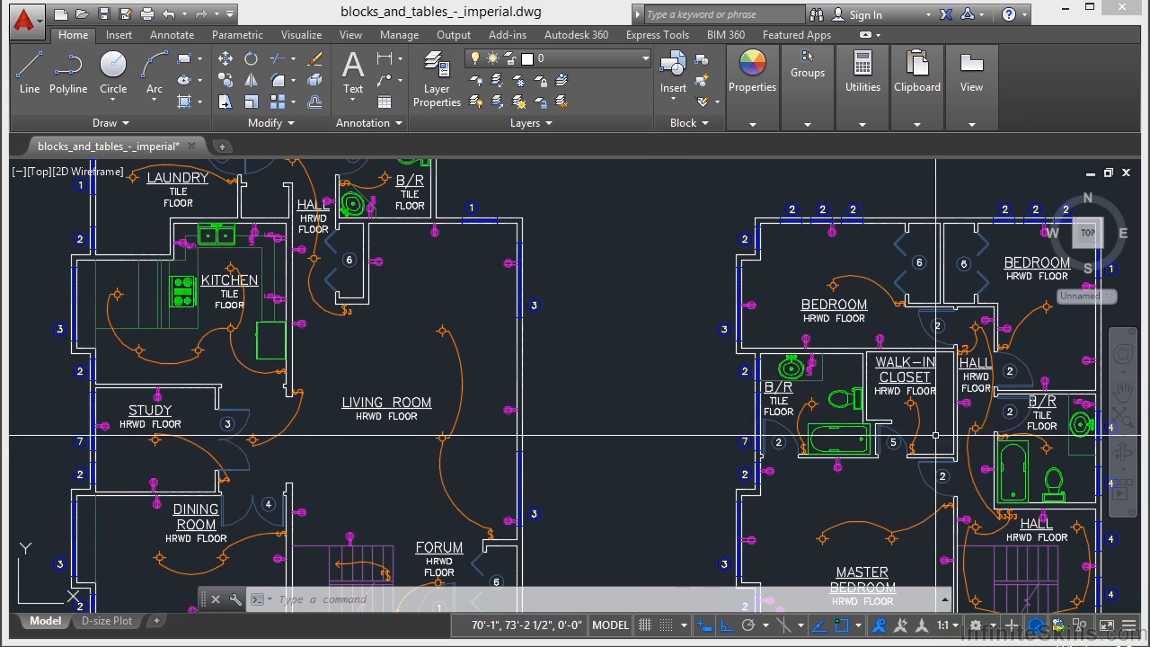
Add the Quick Properties toggle to the status bar and turn Quick Properties on
{"action": "left_click", "coordinate": [1130, 626]}
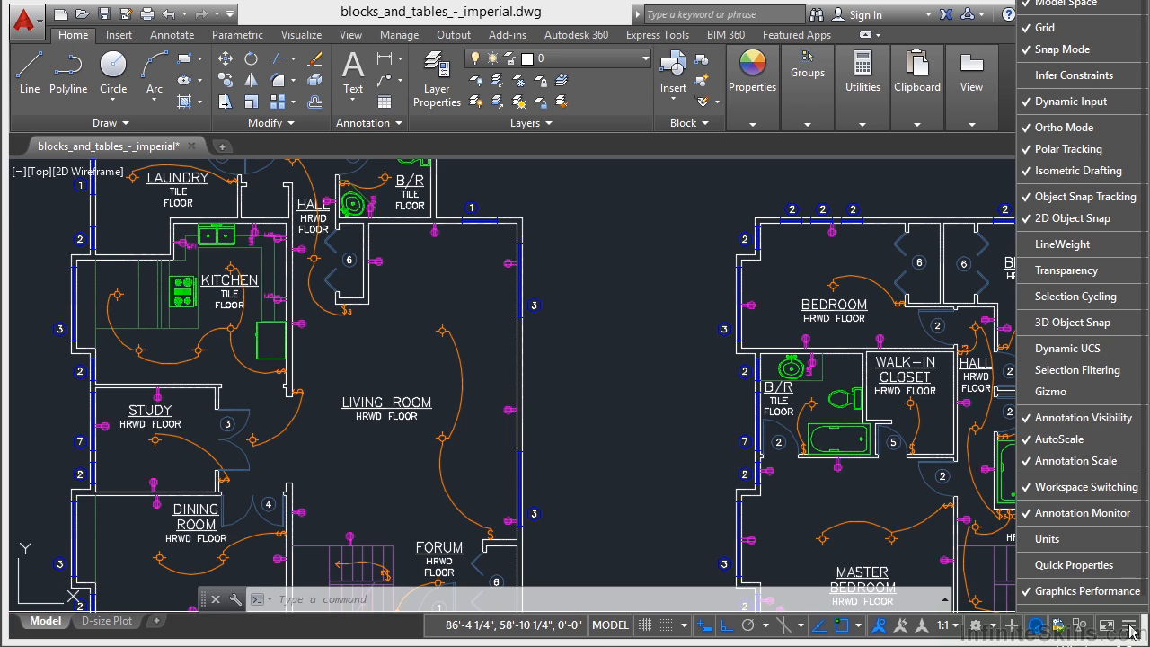
{"action": "left_click", "coordinate": [1073, 565]}
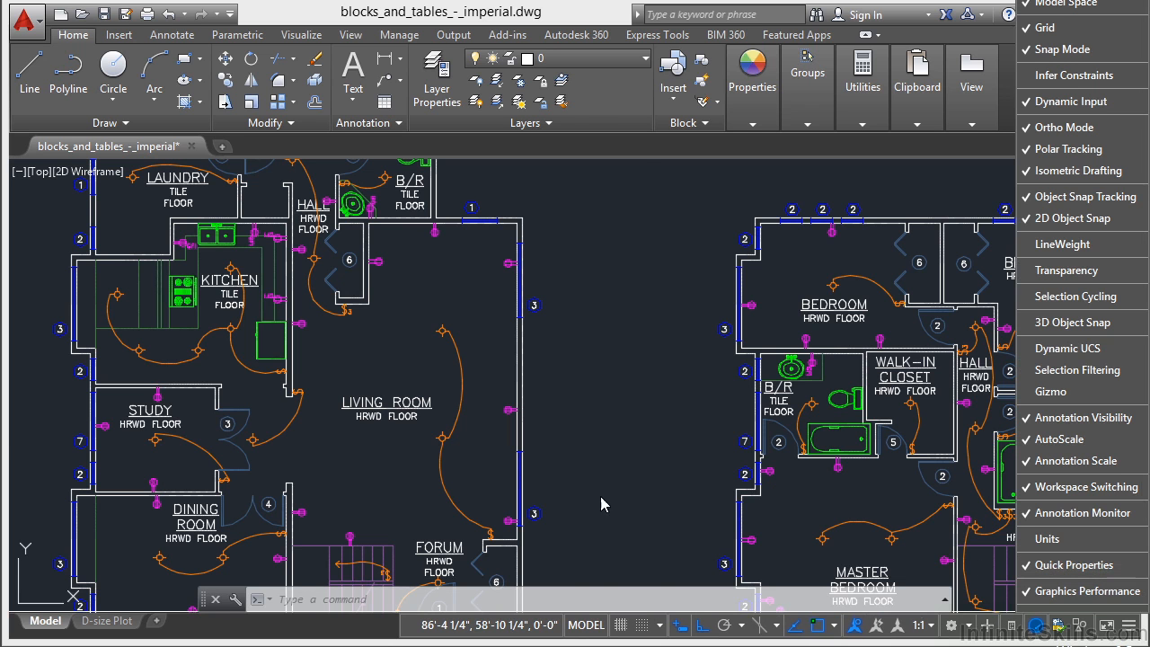
{"action": "key", "text": "Escape"}
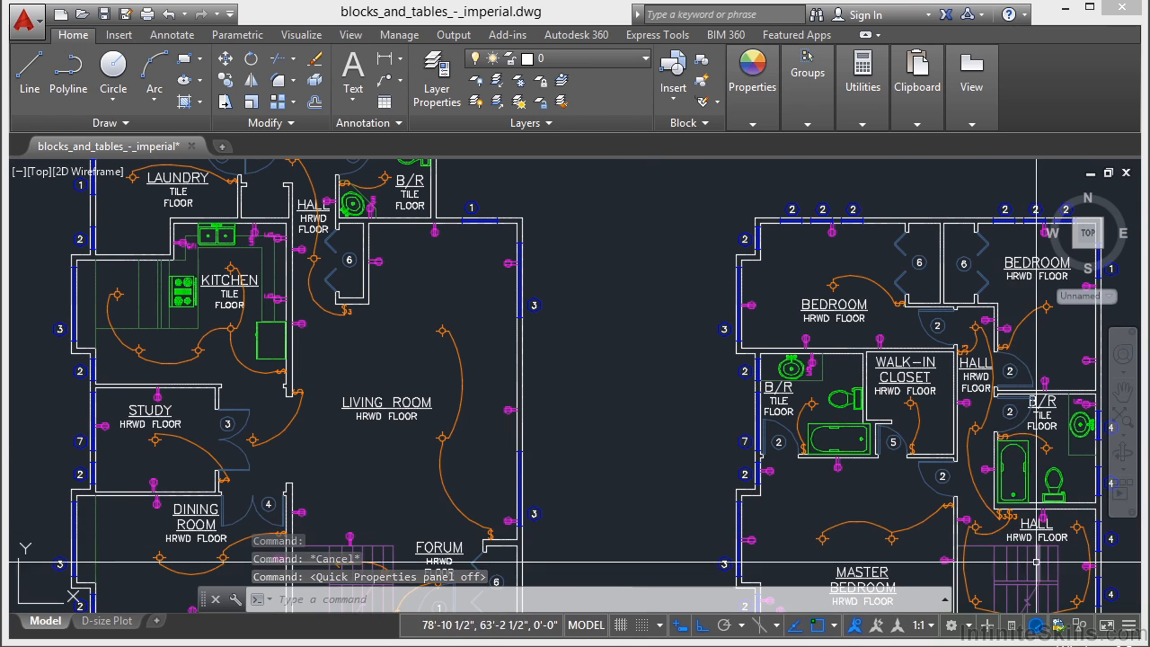
{"action": "left_click", "coordinate": [1013, 627]}
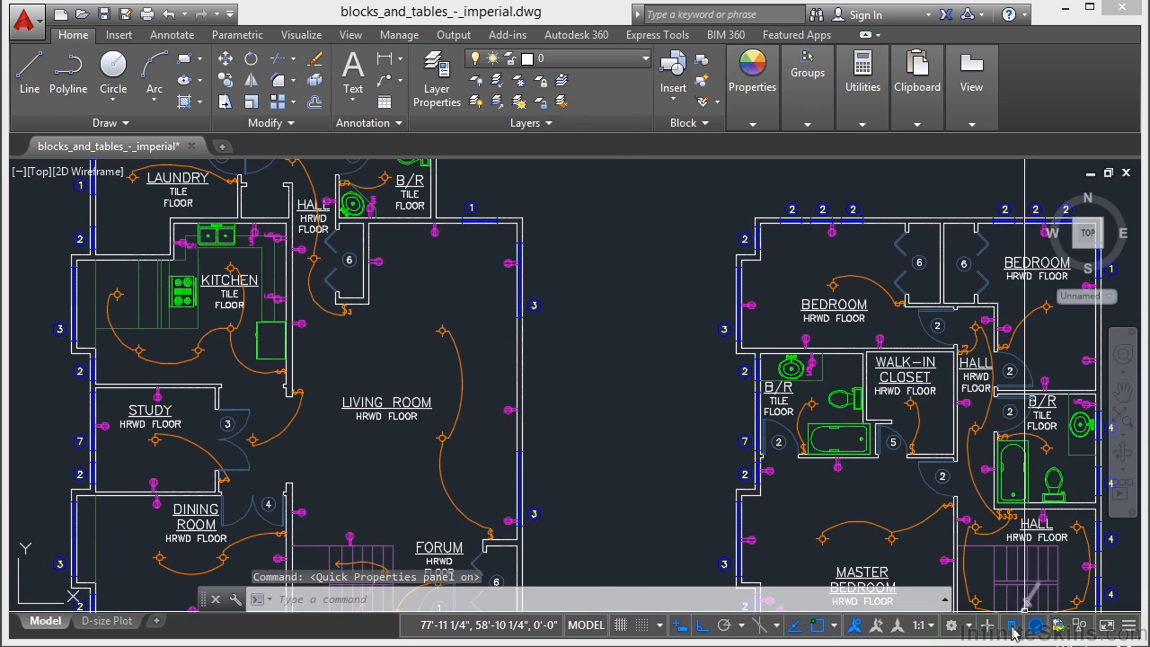
View the quick properties of the lower living room lighting arc, then dismiss them and deselect the arc
{"action": "left_click", "coordinate": [444, 488]}
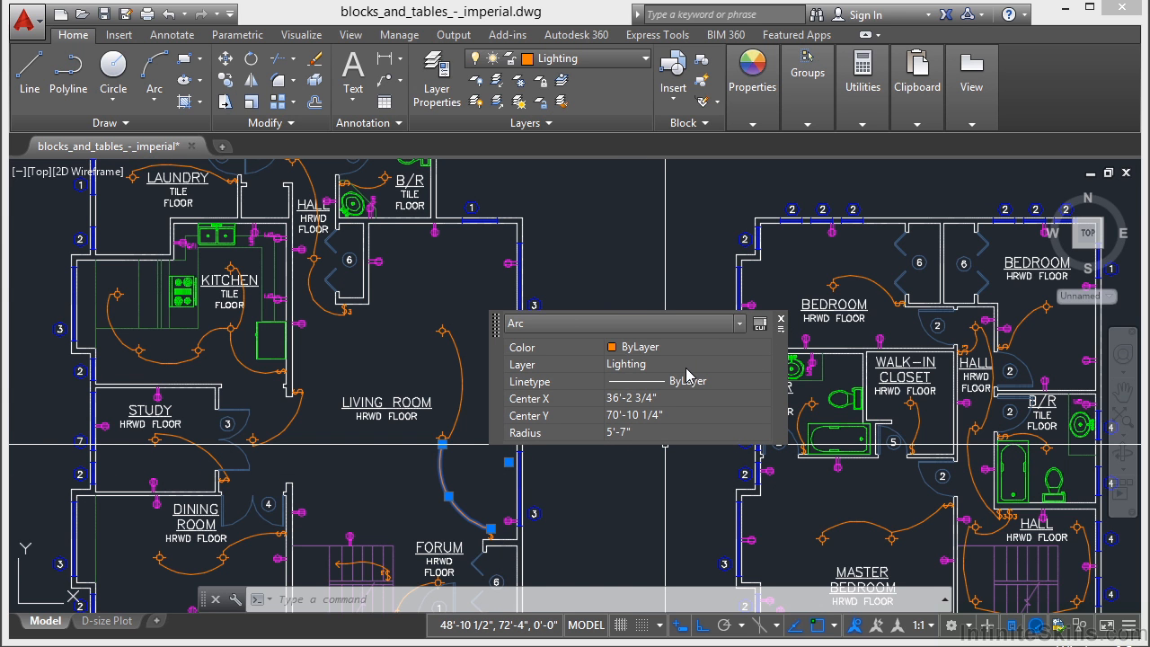
{"action": "left_click", "coordinate": [781, 323]}
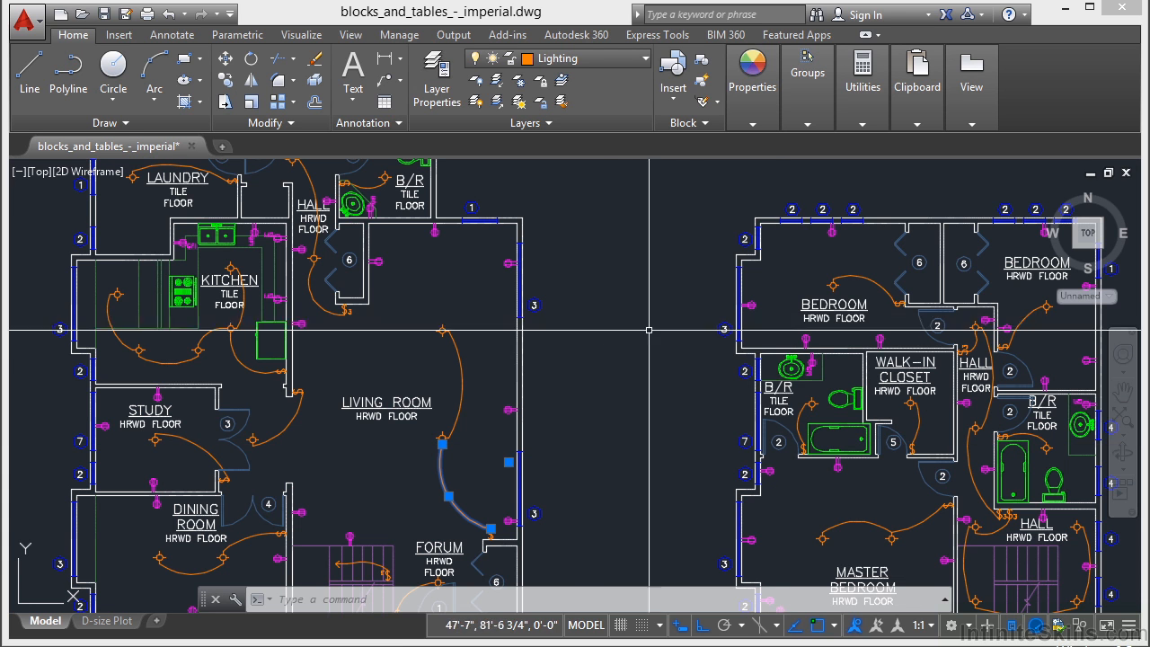
{"action": "key", "text": "Escape"}
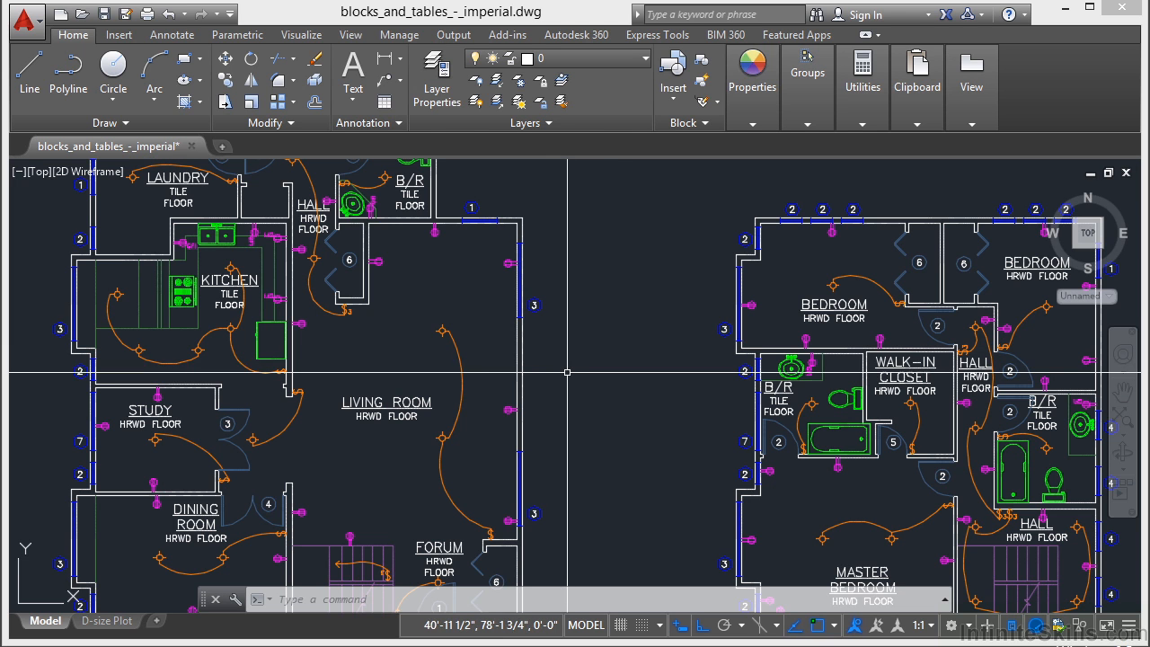
Run LIST on the upper living room lighting arc to read its object data
{"action": "mouse_move", "coordinate": [461, 368]}
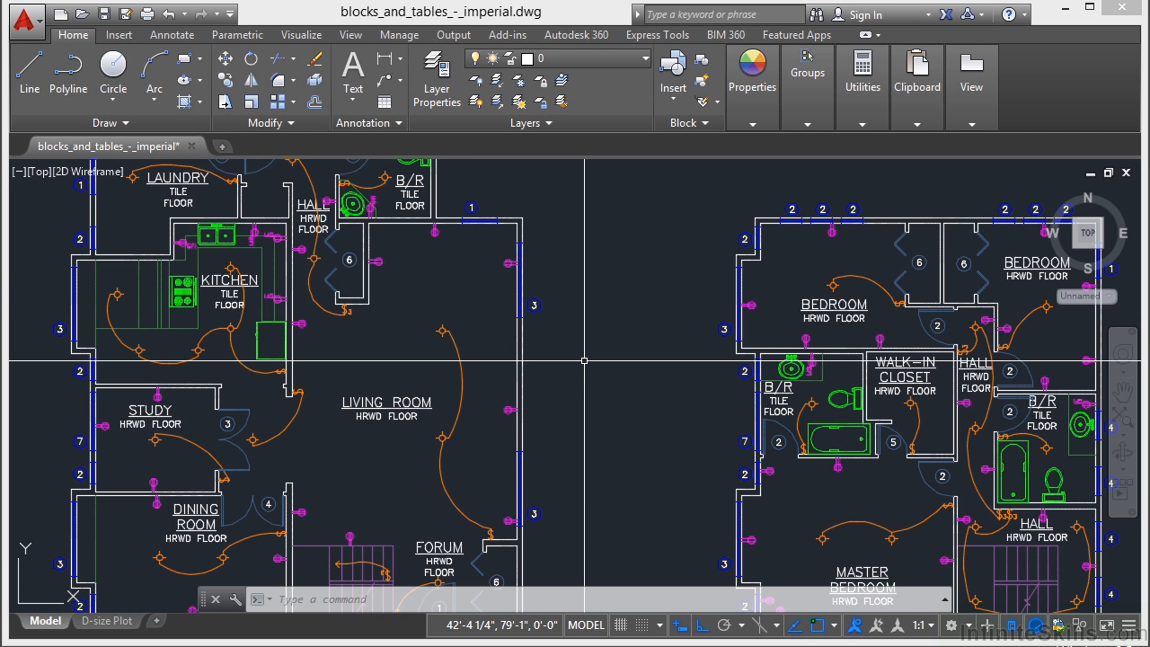
{"action": "type", "text": "LIST"}
{"action": "key", "text": "Return"}
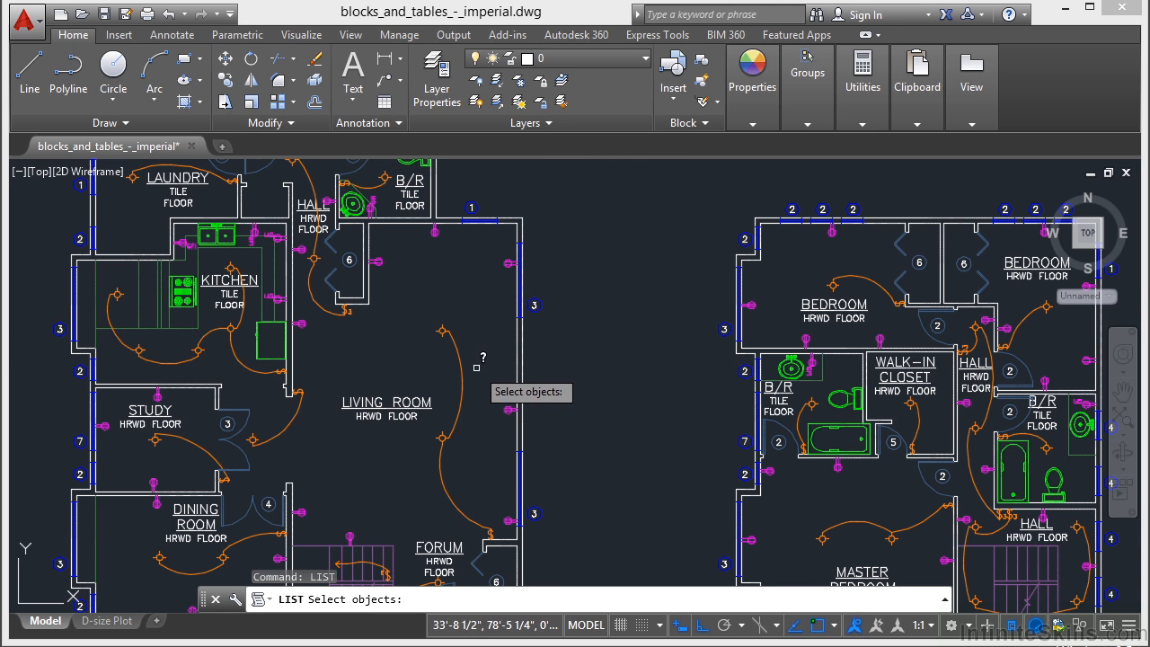
{"action": "left_click", "coordinate": [473, 360]}
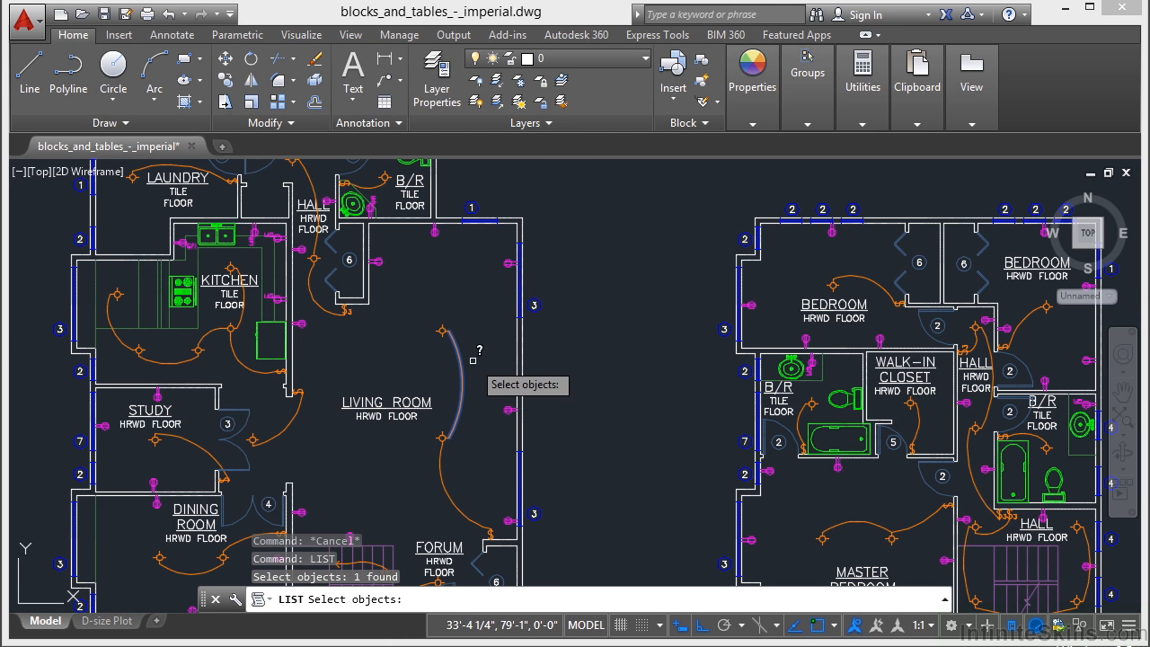
{"action": "key", "text": "Return"}
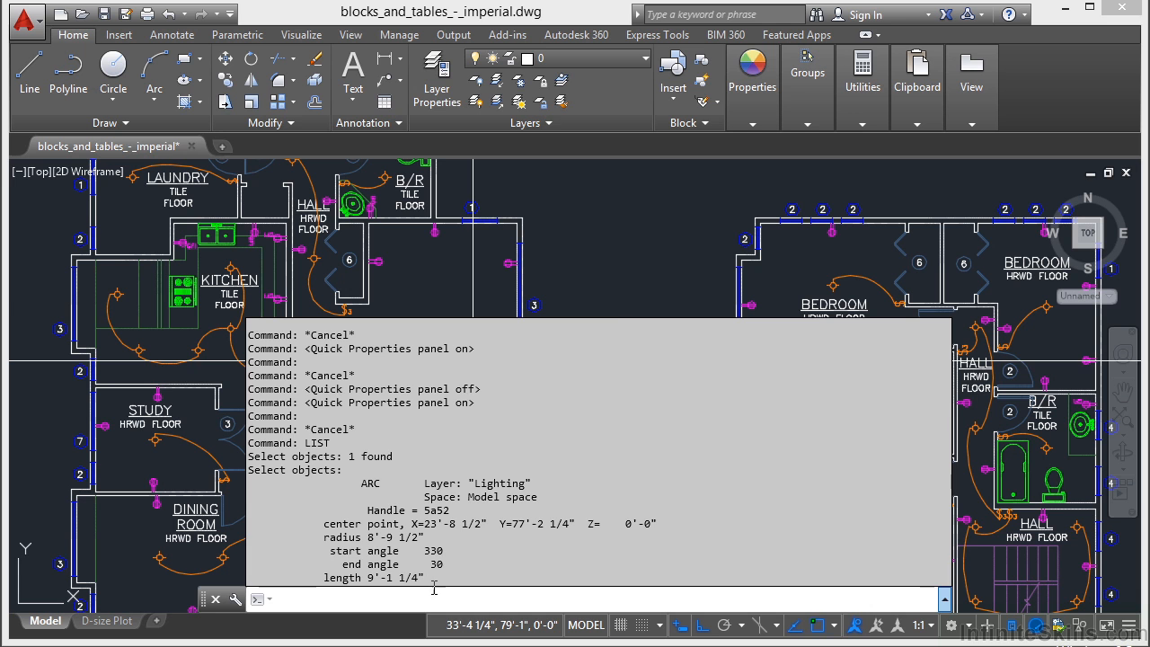
Copy the arc's listed data, from the object type through the length, out of the command history
{"action": "left_click_drag", "start_coordinate": [439, 582], "coordinate": [424, 476]}
{"action": "right_click", "coordinate": [424, 476]}
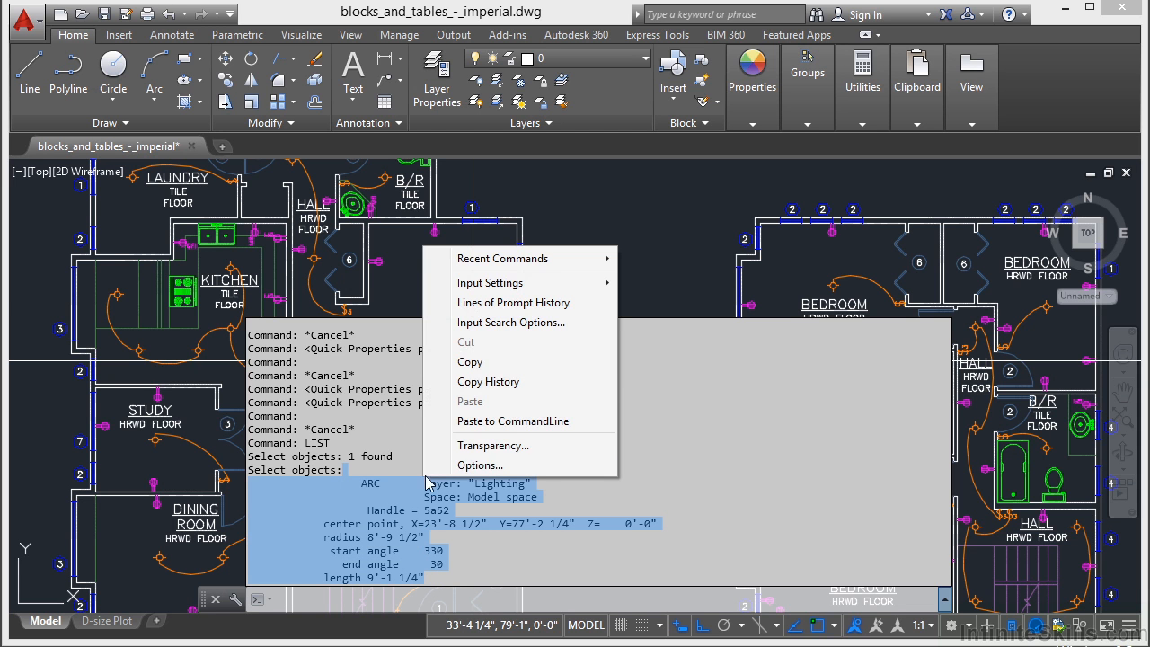
{"action": "left_click", "coordinate": [495, 362]}
{"action": "left_click", "coordinate": [470, 509]}
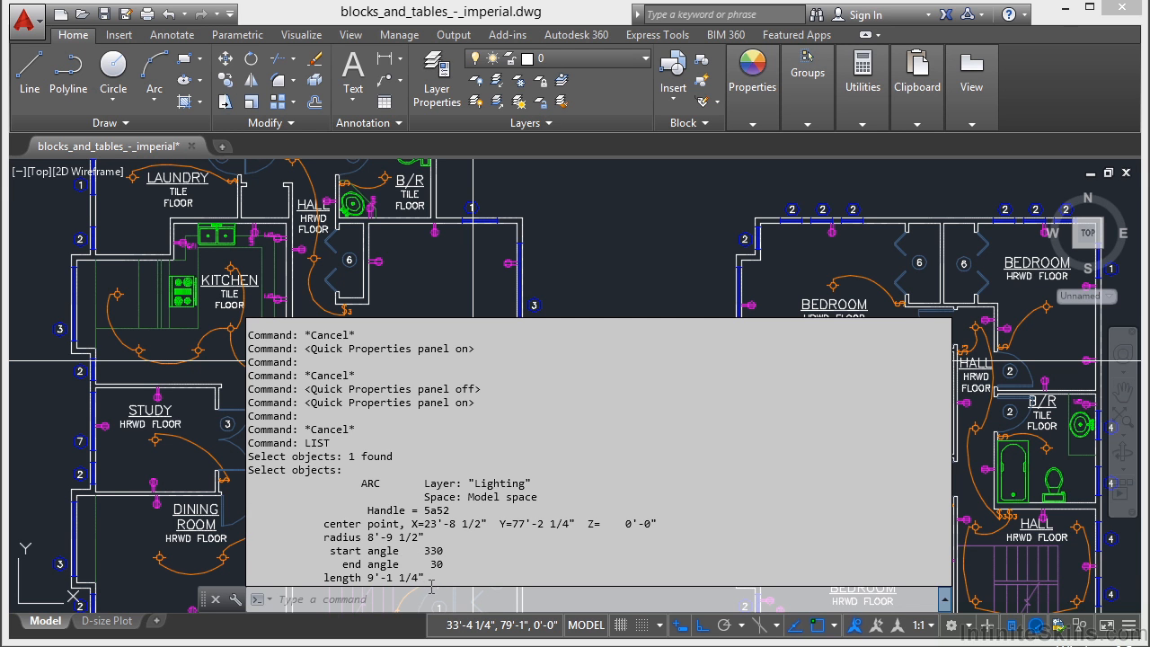
Examine the radius, start angle, end angle and length lines of the listing and close the command history
{"action": "left_click_drag", "start_coordinate": [419, 578], "coordinate": [367, 549]}
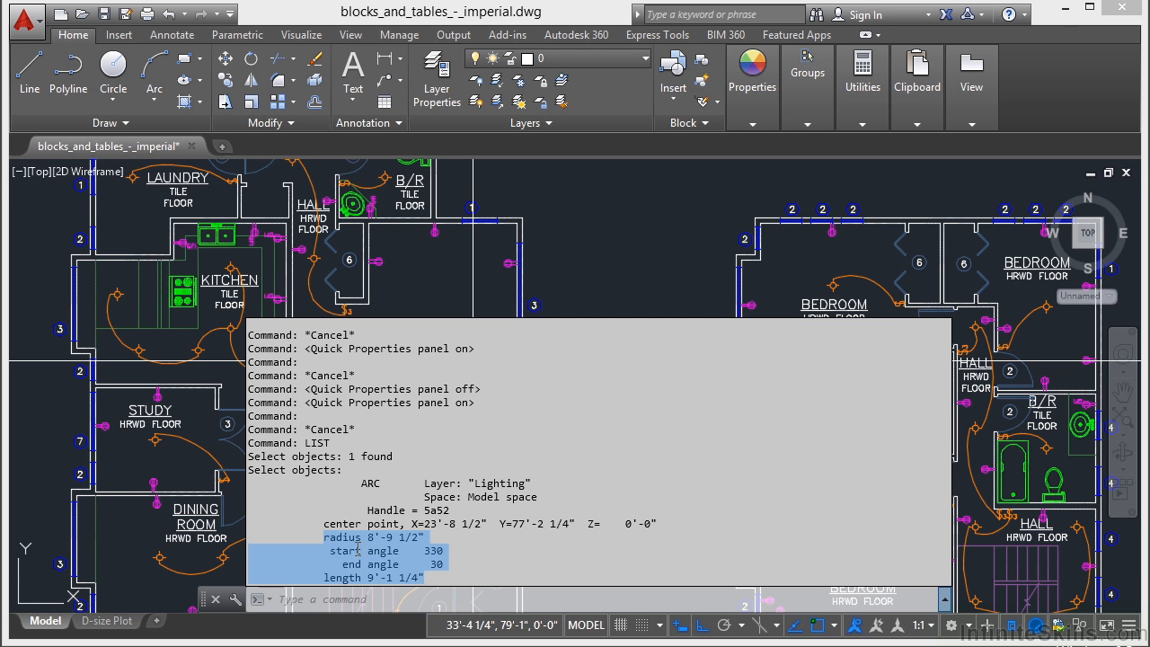
{"action": "left_click", "coordinate": [392, 566]}
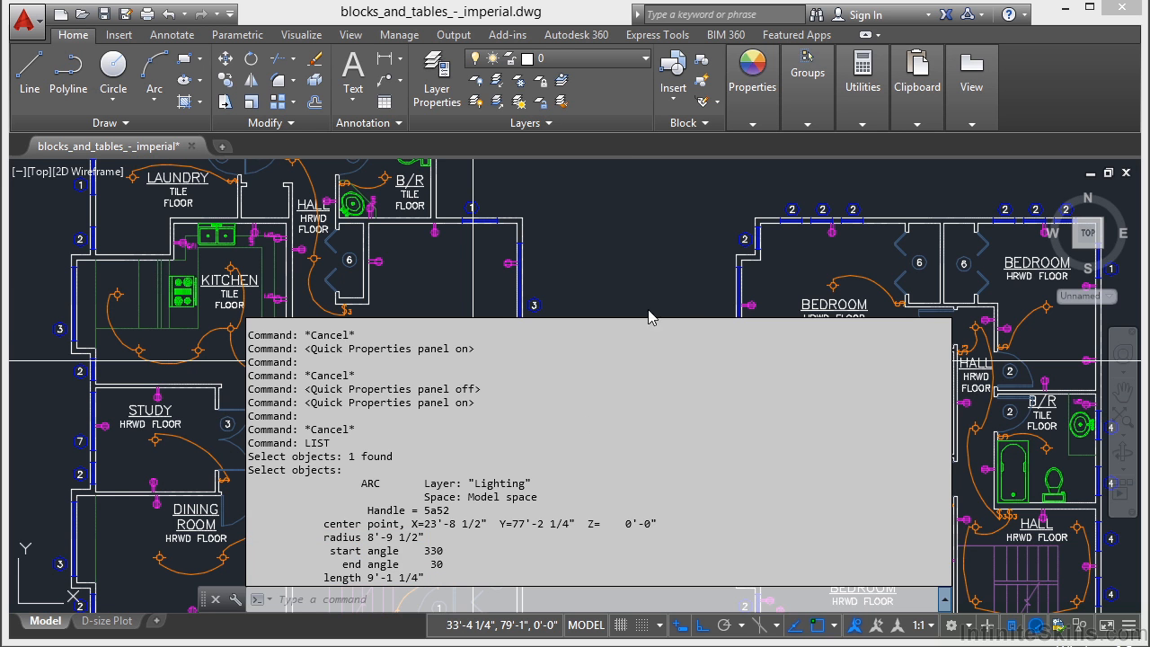
{"action": "left_click", "coordinate": [604, 272]}
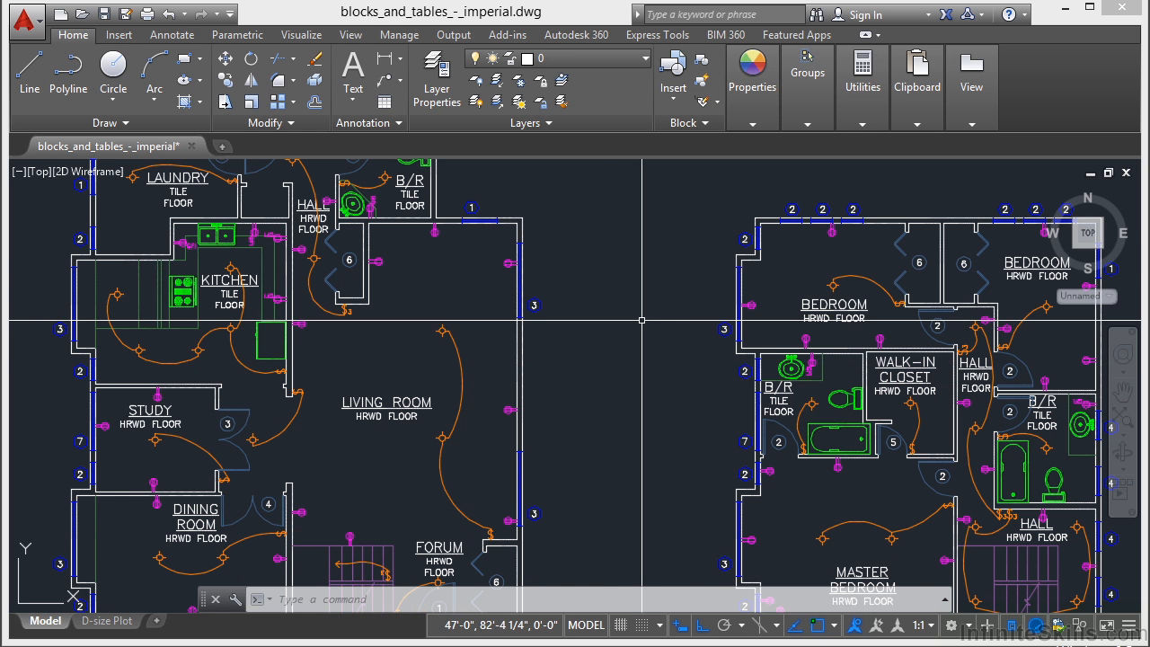